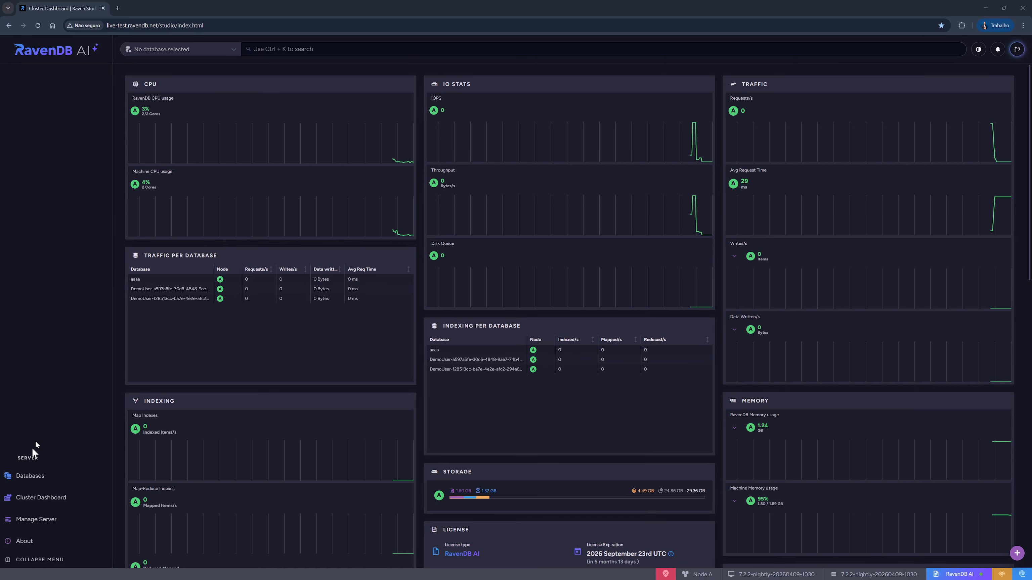
- Quick-create a new database named "playground"
left_click(27, 481)
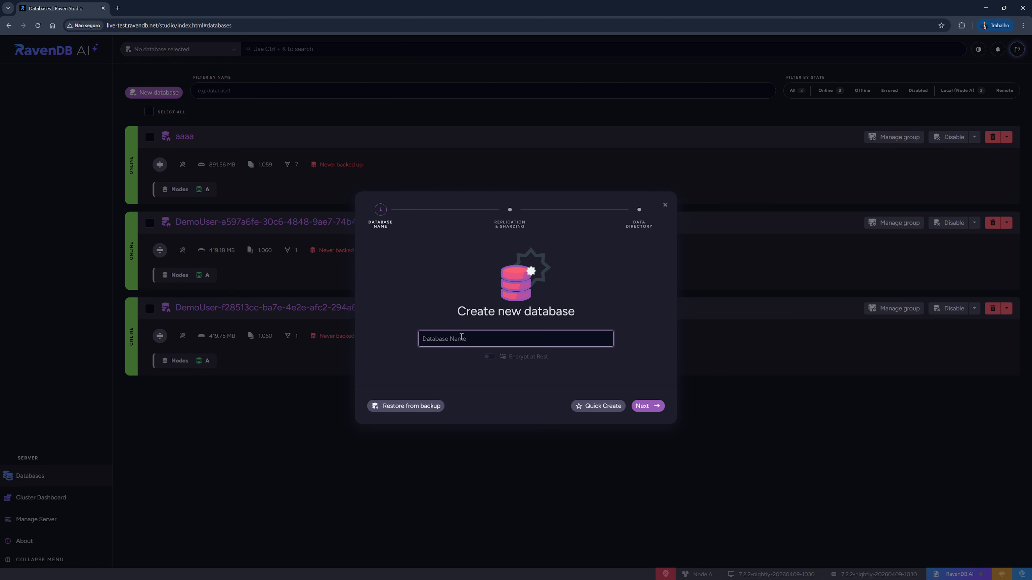
type("playground")
left_click(608, 411)
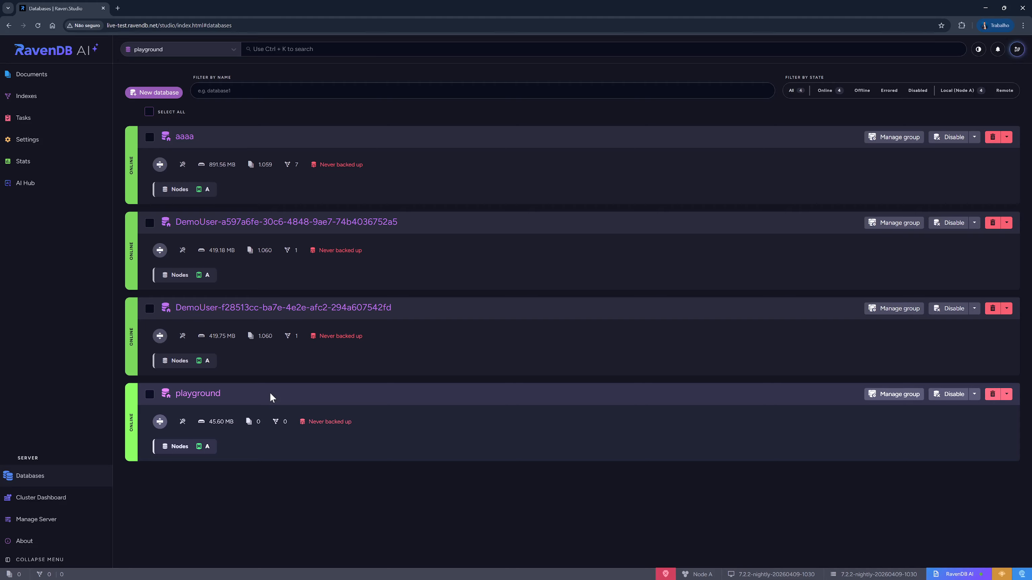
- Open the playground database and populate it with sample data
left_click(194, 395)
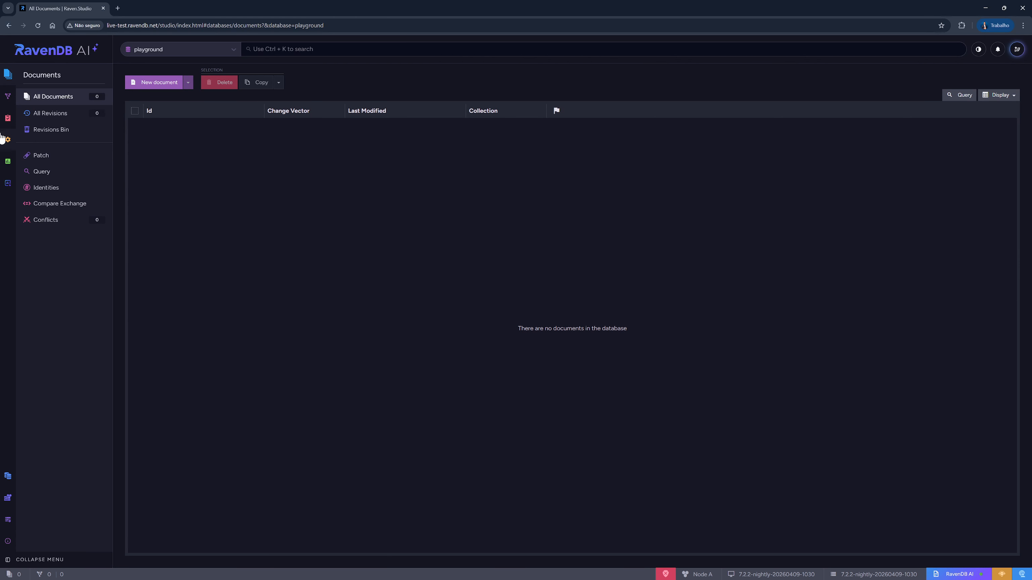
left_click(7, 120)
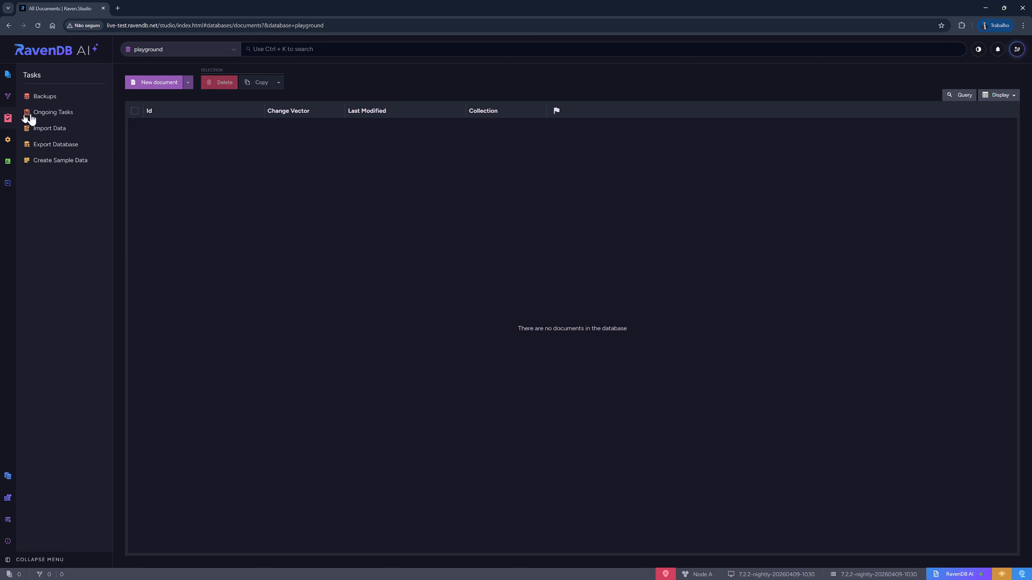
left_click(64, 160)
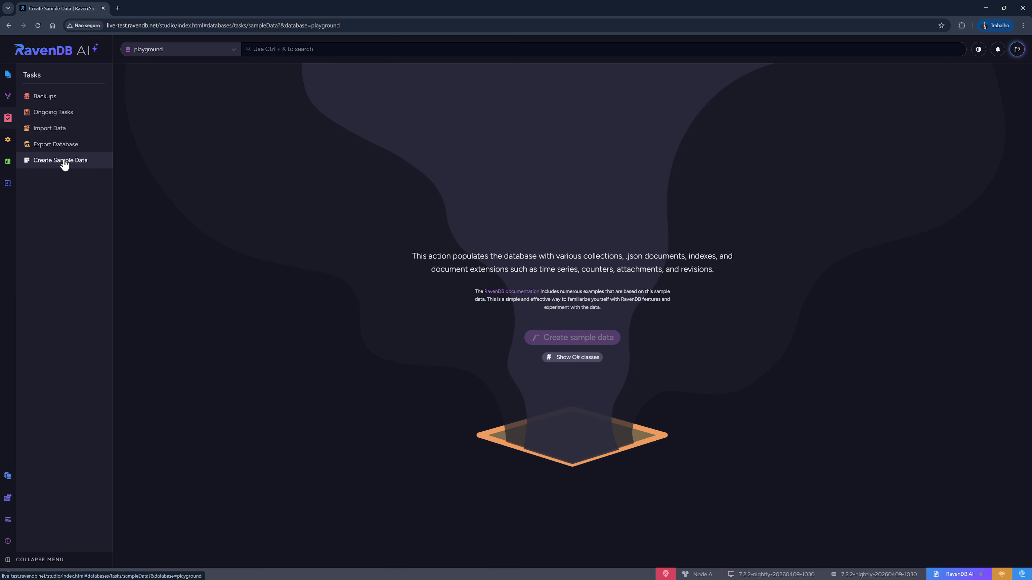
left_click(560, 346)
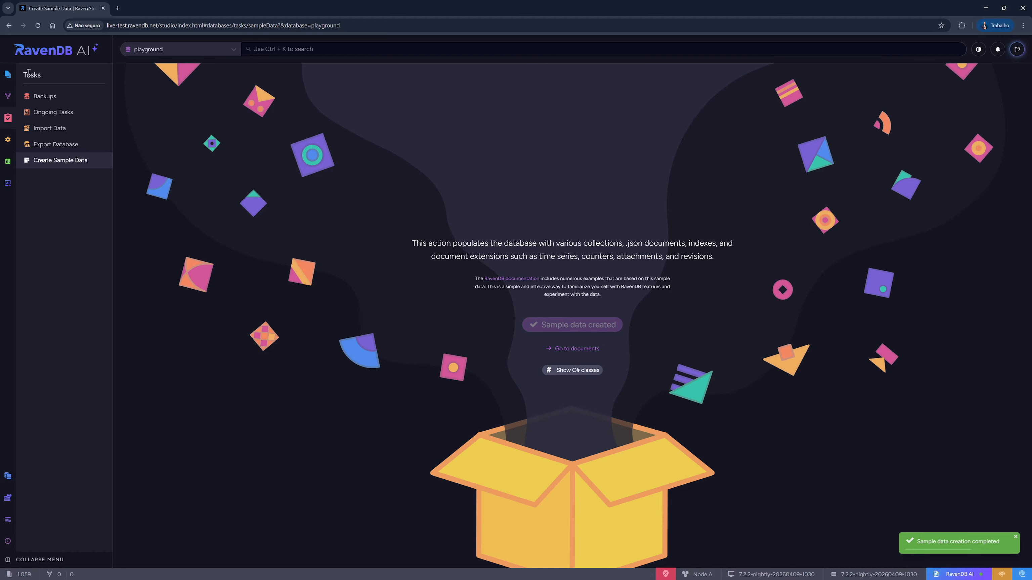
- Open the employees/8-A document from the Employees collection
left_click(8, 76)
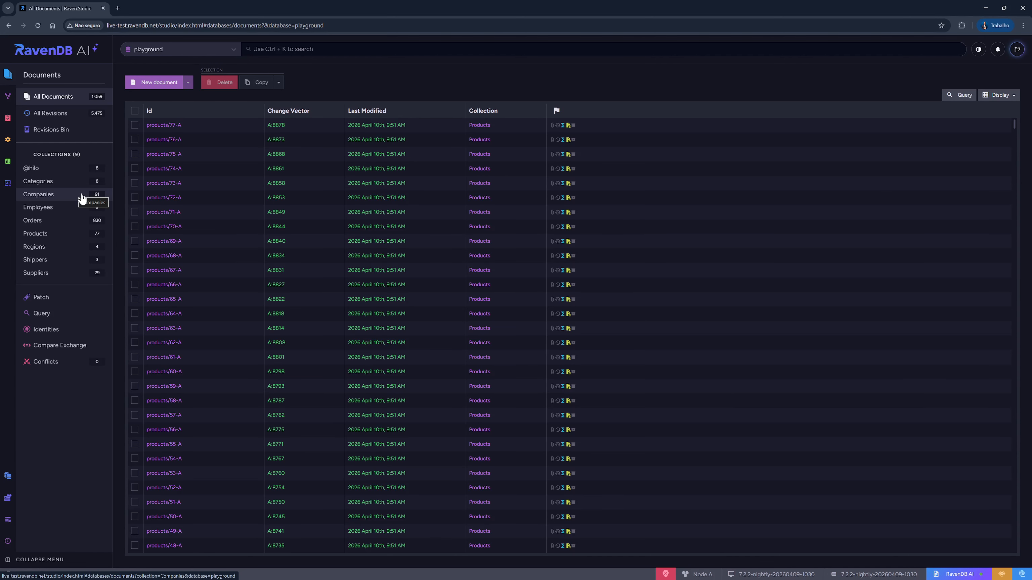
left_click(66, 209)
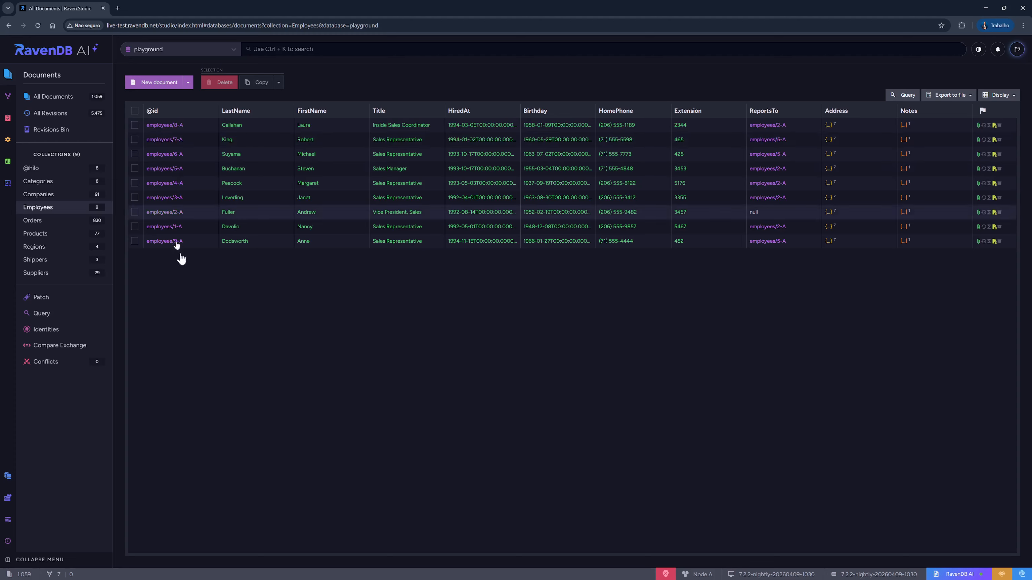
mouse_move(316, 227)
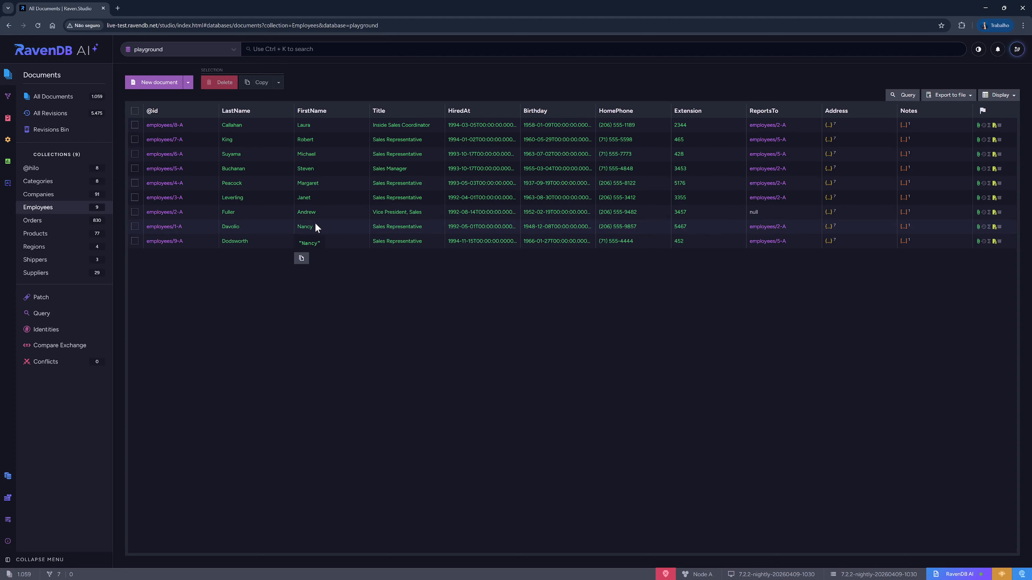
left_click(165, 126)
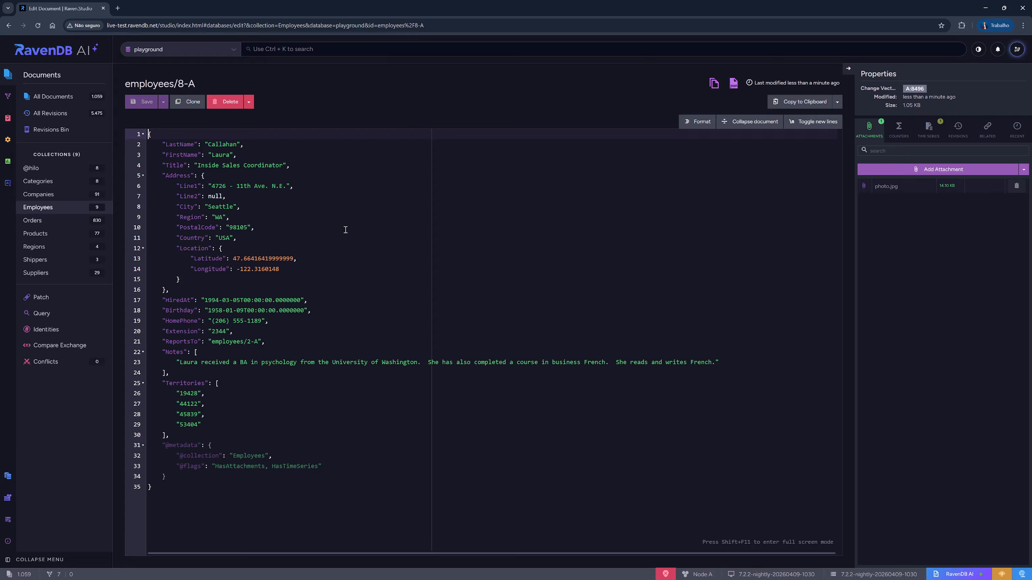
- Examine the employee document's fields, including the address and location properties
left_click(251, 210)
left_click(373, 177)
left_click_drag(161, 145, 248, 189)
left_click(250, 197)
left_click_drag(178, 180, 226, 189)
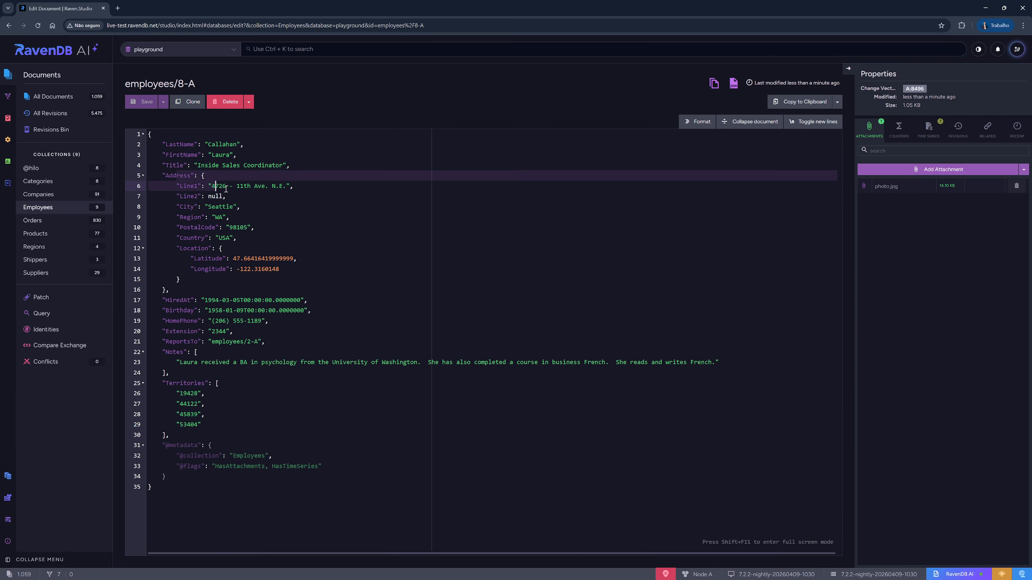
left_click_drag(176, 248, 311, 281)
left_click(358, 187)
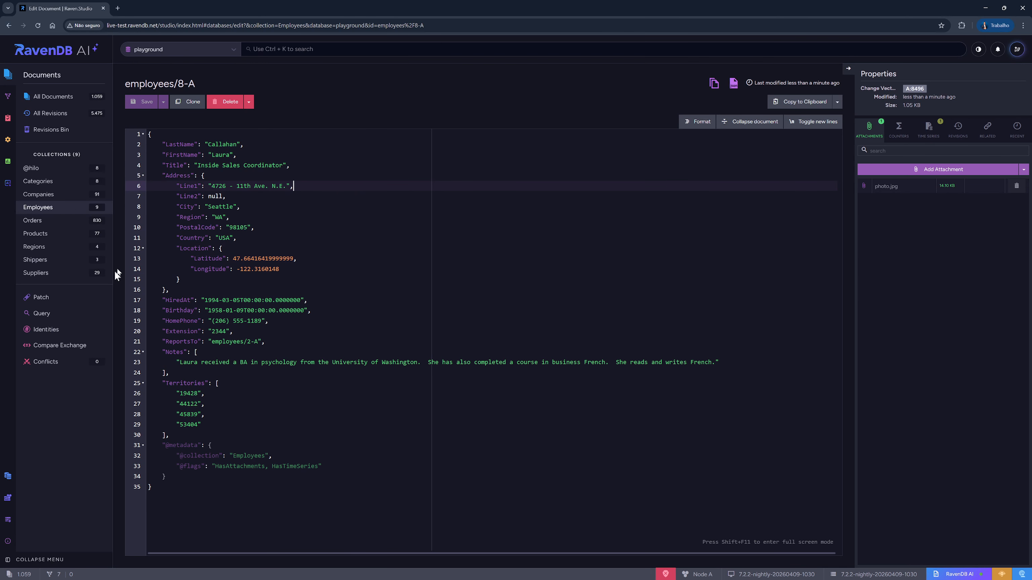
- Write and run a query from "Employees" where FirstName = "Laura"
left_click(44, 315)
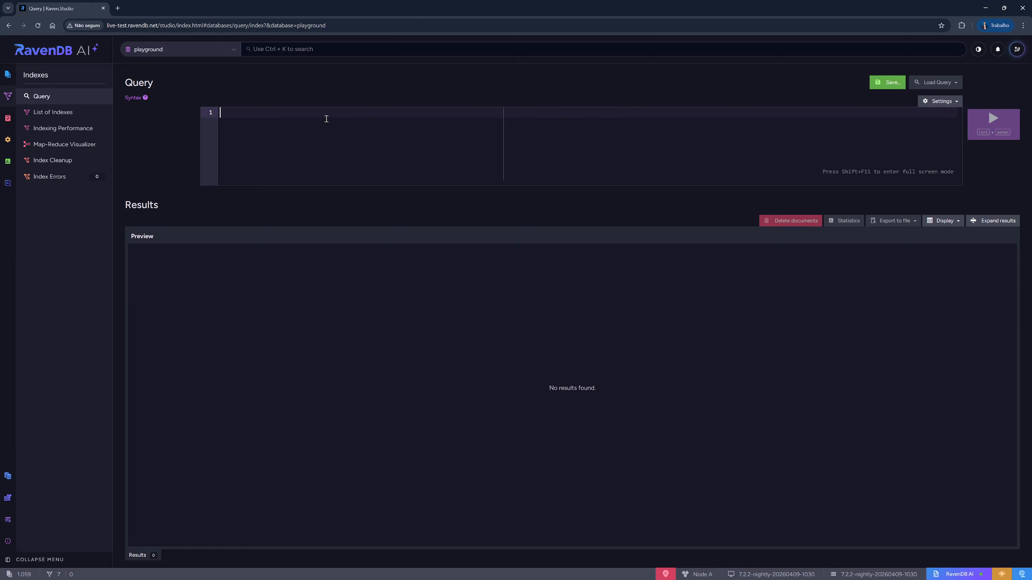
type("from ")
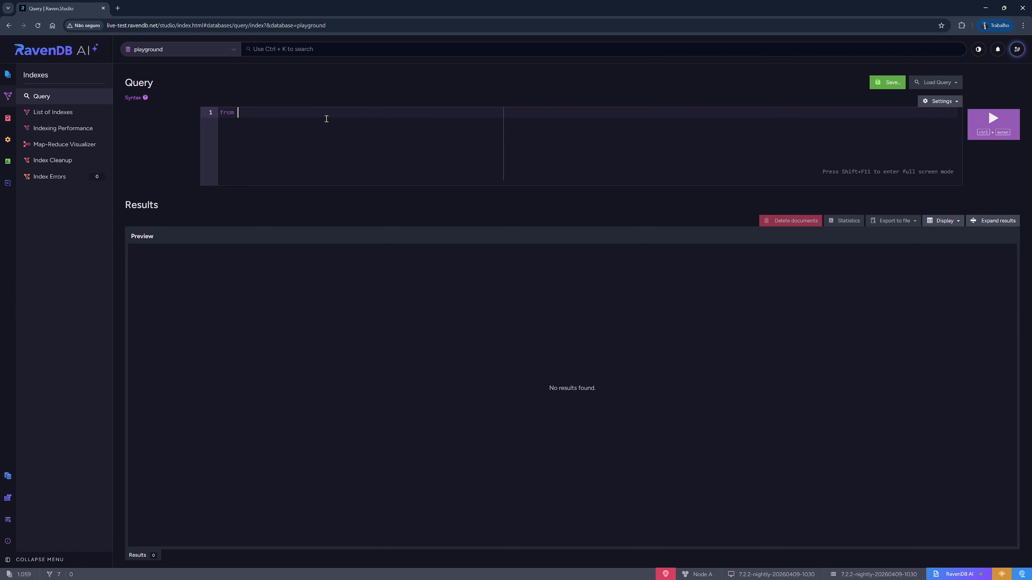
type("\"Emp")
key("Return")
key("Return")
type("where First")
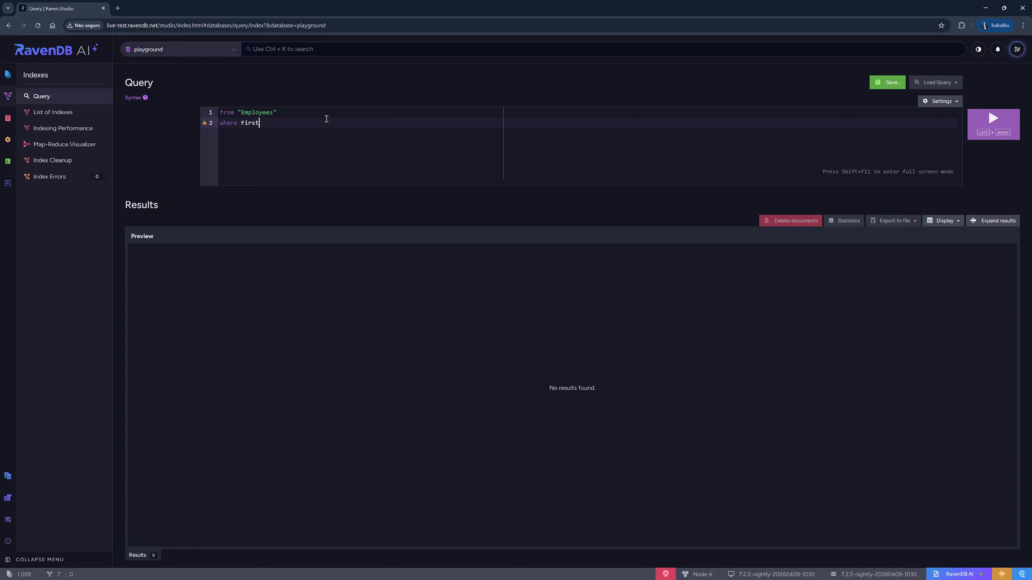
type("Name = \"Laura\"")
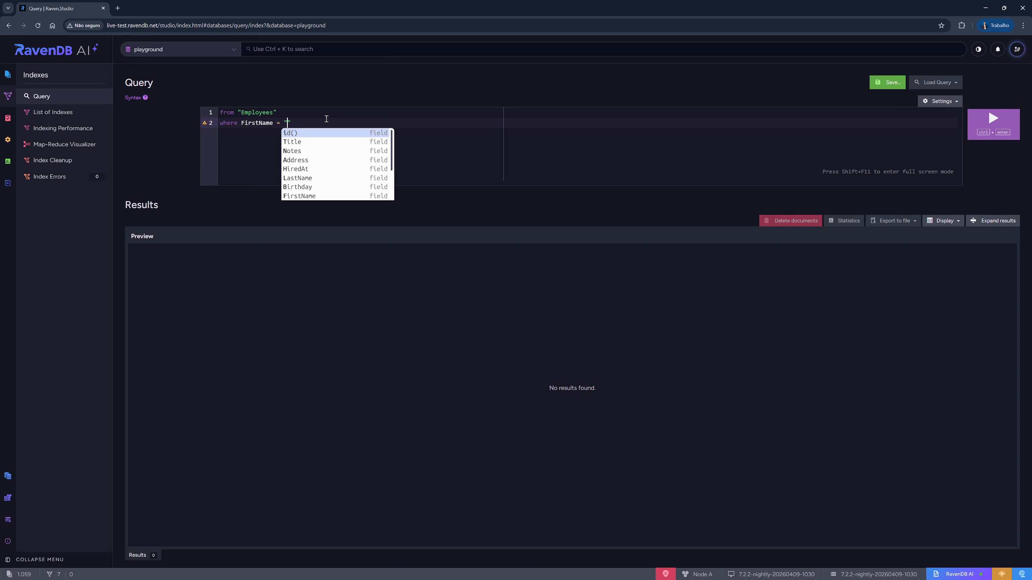
left_click(991, 122)
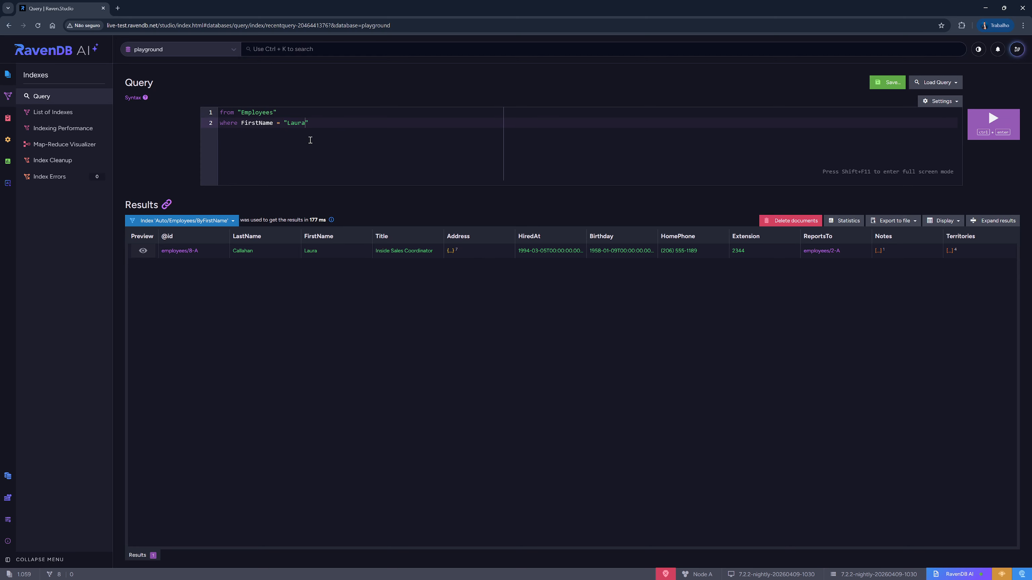
- Change the query's condition to Address.City = "Seattle" and run it
left_click(319, 125)
key("Home")
key("Right")
key("Right")
key("Right")
key("Right")
key("Right")
key("Left")
key("Up")
key("Down")
key("shift+End")
type("Ci")
key("BackSpace")
key("BackSpace")
type("Address.City = \"Seat")
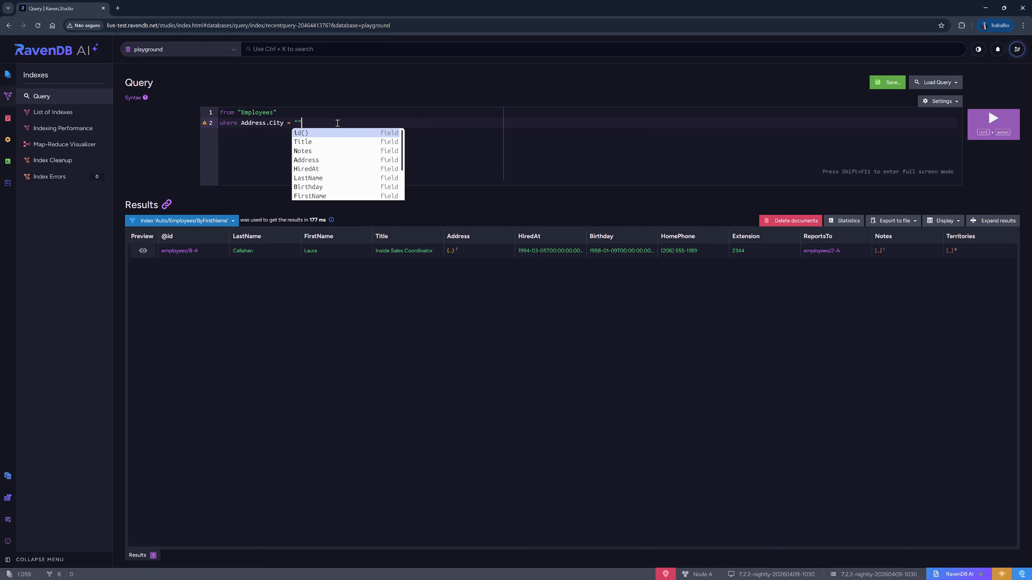
type("tlle")
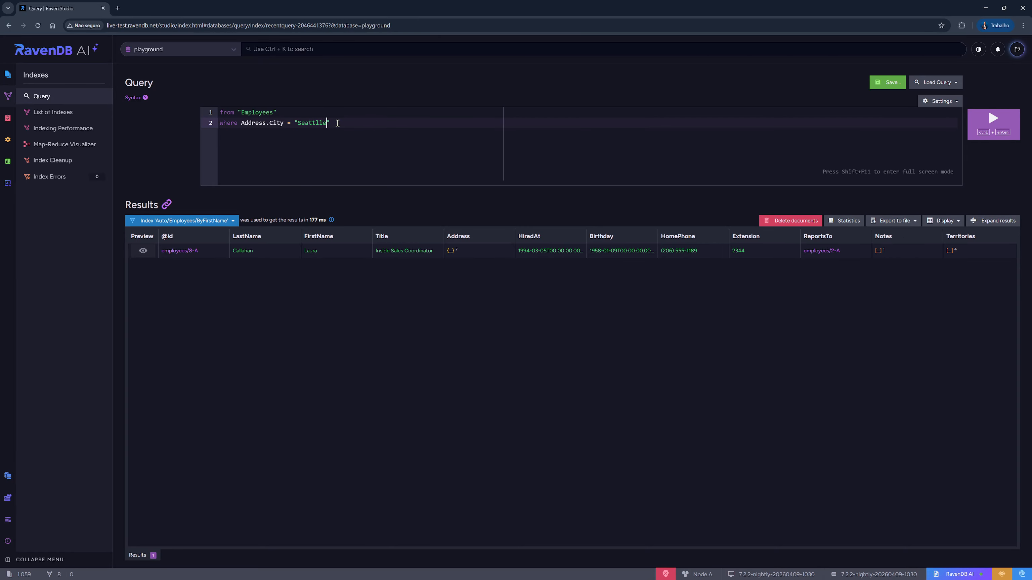
key("BackSpace")
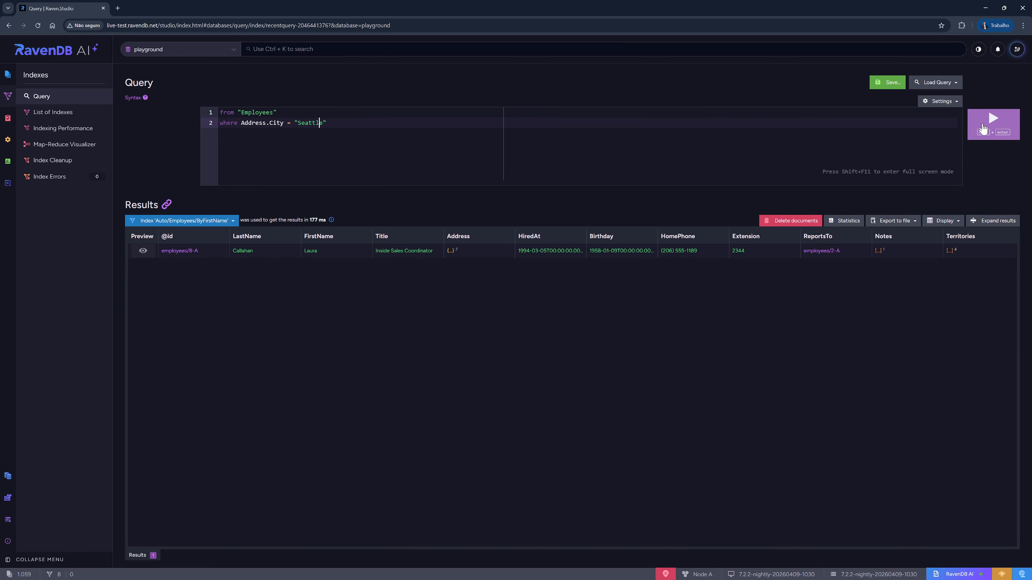
left_click(983, 121)
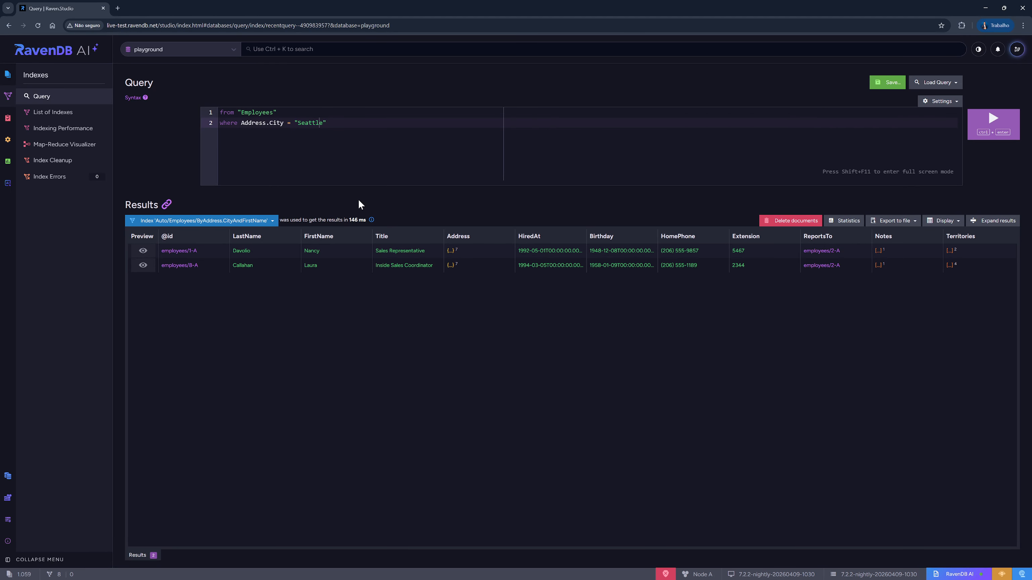
- Open the auto index that was used to produce the query results
mouse_move(323, 258)
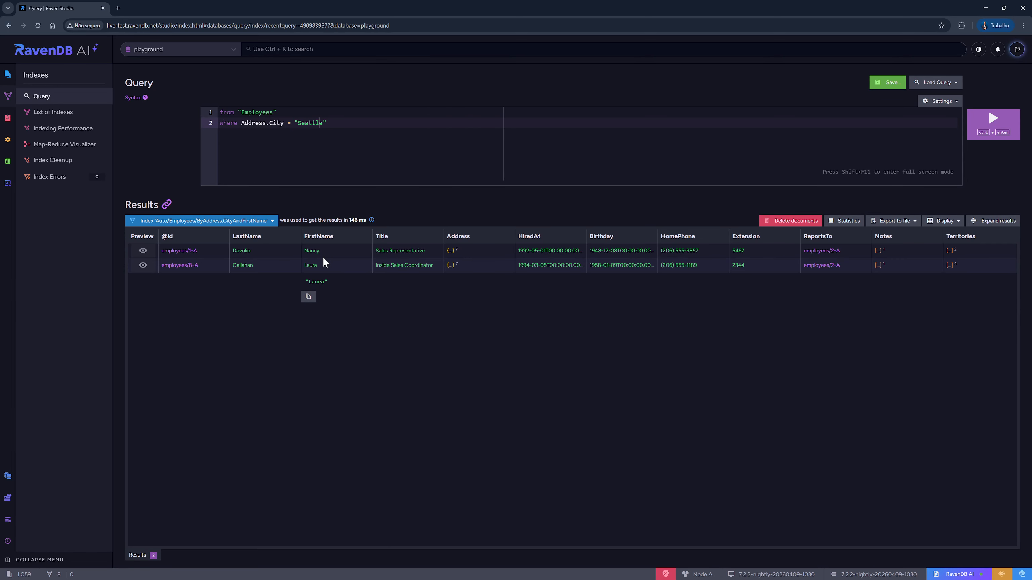
left_click(255, 123)
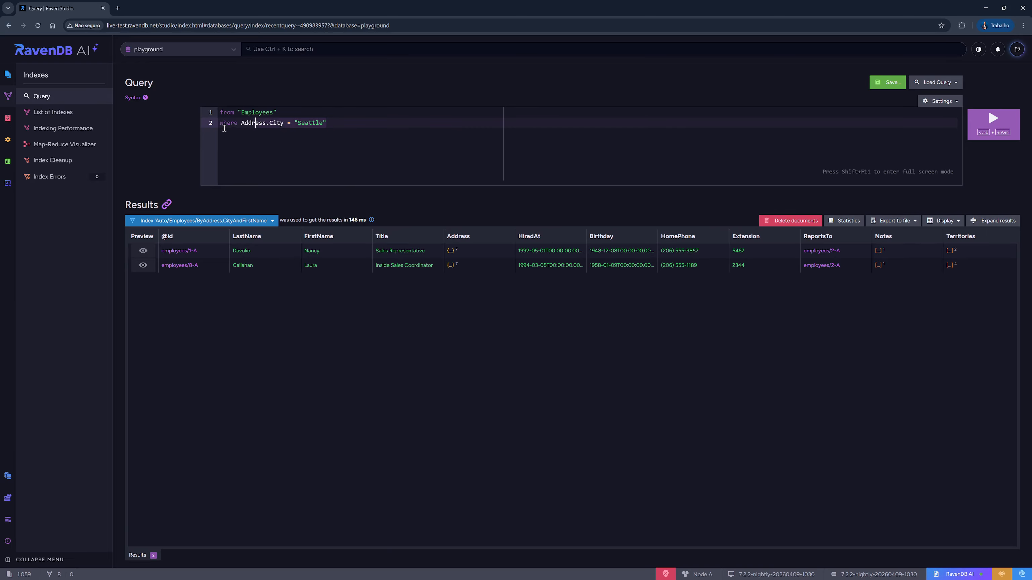
left_click(220, 112)
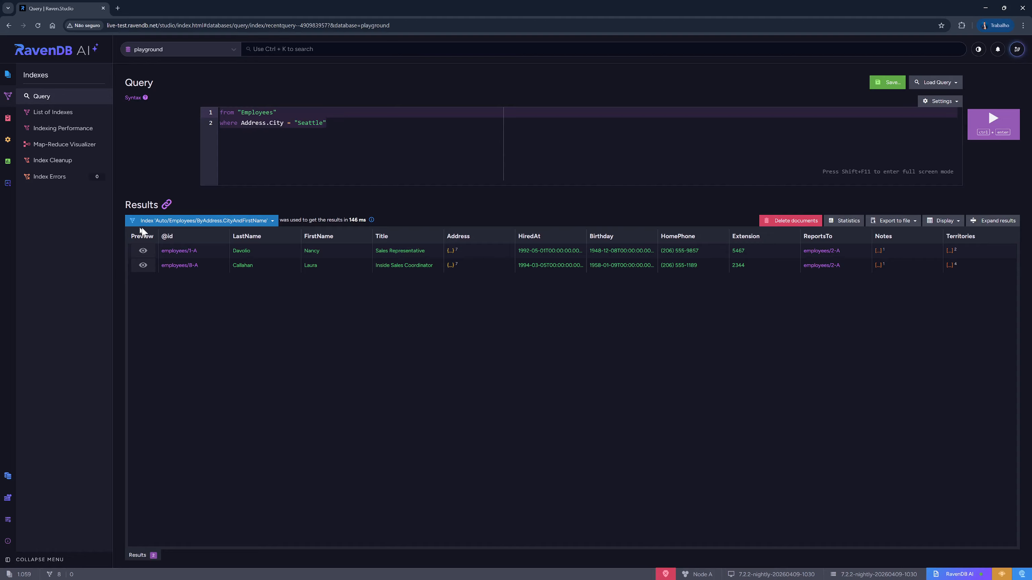
left_click(267, 222)
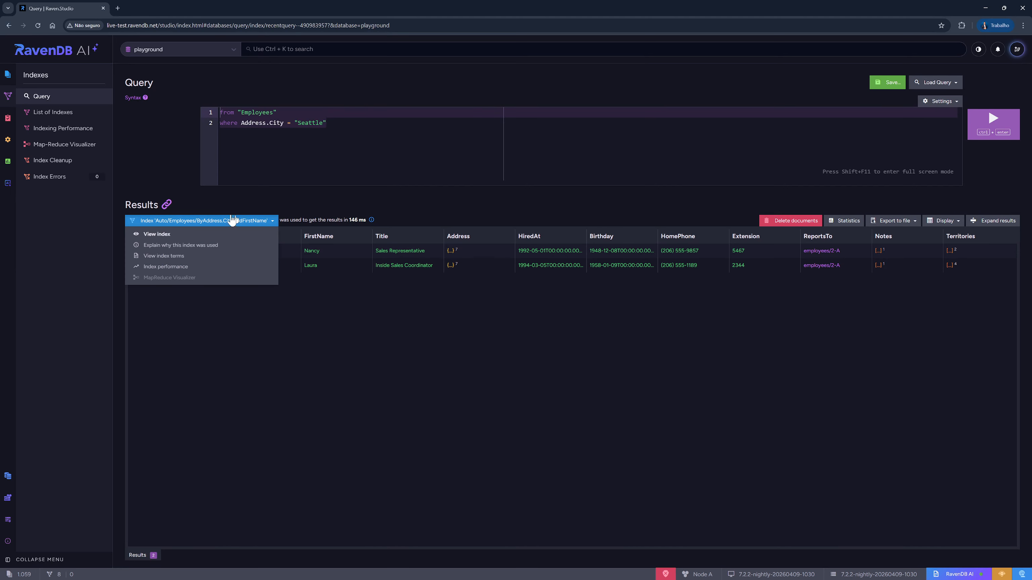
left_click(186, 235)
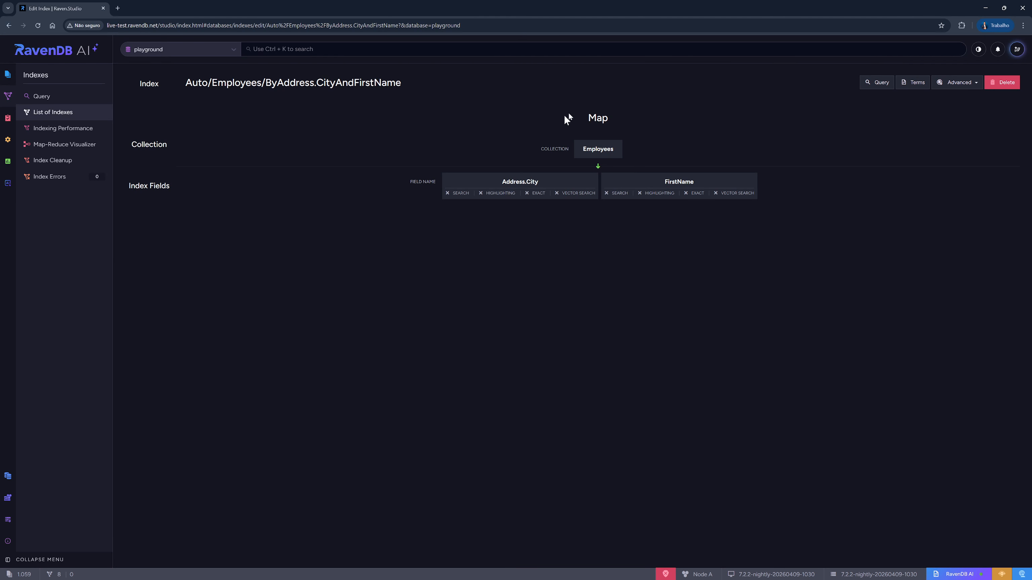
- Examine the index fields, then query the Auto/Employees/ByAddress.CityAndFirstName index directly and inspect its query text
left_click_drag(615, 148, 586, 148)
left_click_drag(501, 182, 531, 182)
left_click_drag(667, 184, 697, 188)
left_click(878, 89)
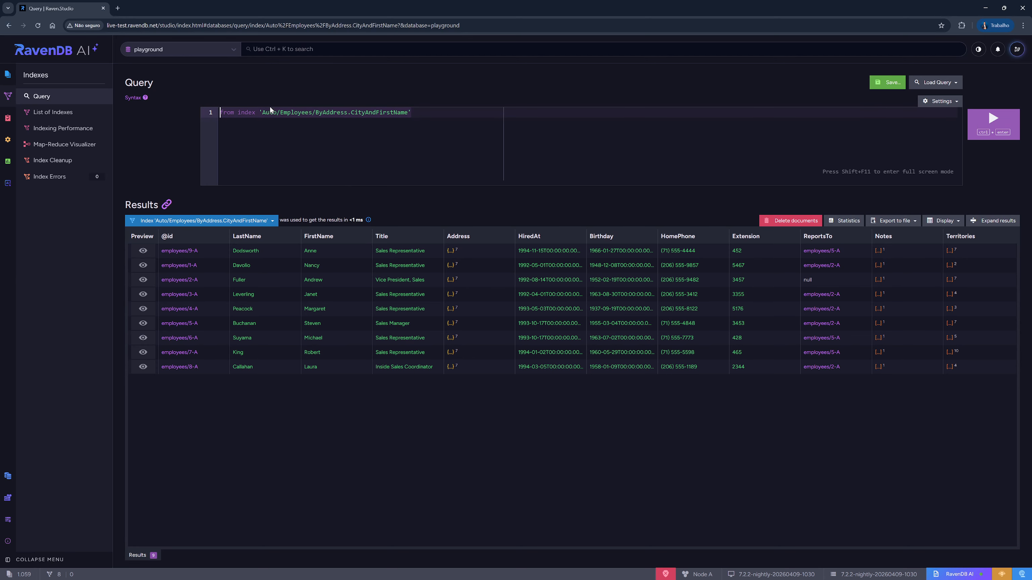
left_click(239, 114)
left_click(305, 113)
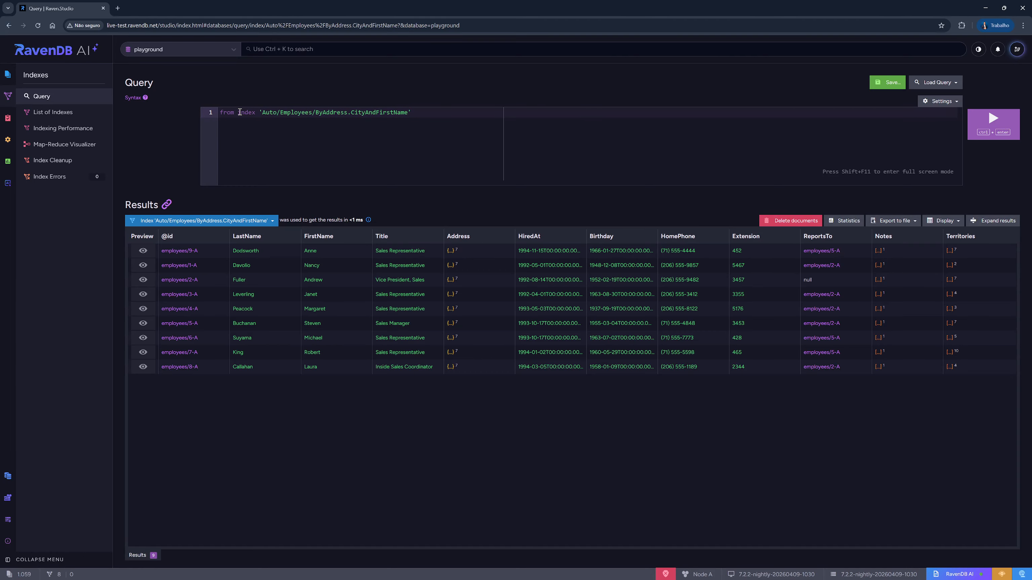
key("Left")
key("Left")
key("Left")
key("Left")
key("Left")
key("Left")
key("Left")
key("Left")
key("Left")
key("Left")
key("Left")
key("Left")
key("Left")
key("Left")
key("Left")
key("Left")
key("Left")
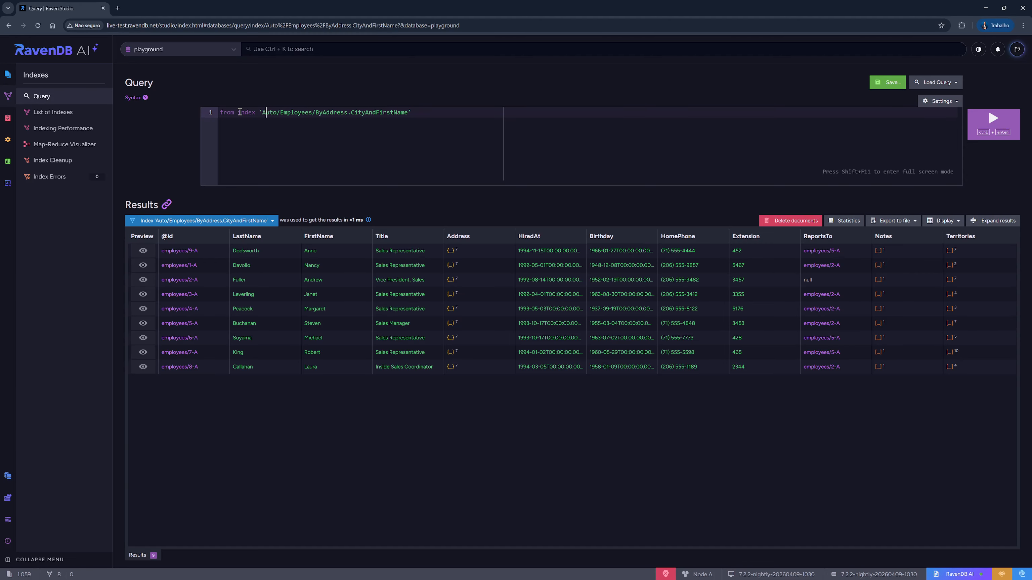